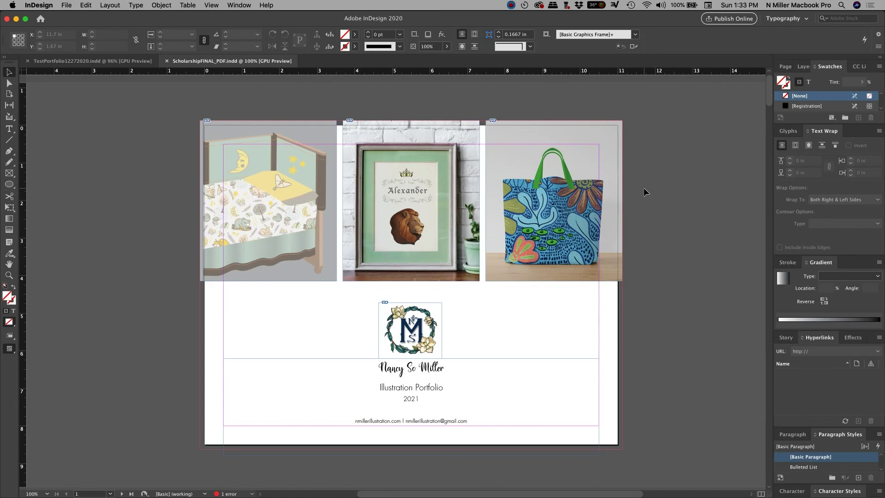
Select the tote-bag picture frame, deselect it, then select the crib picture frame
click(554, 200)
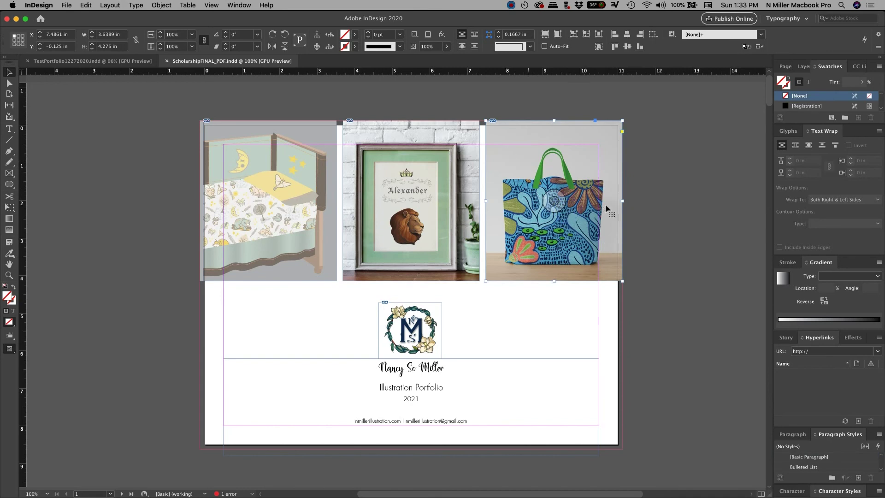
click(638, 219)
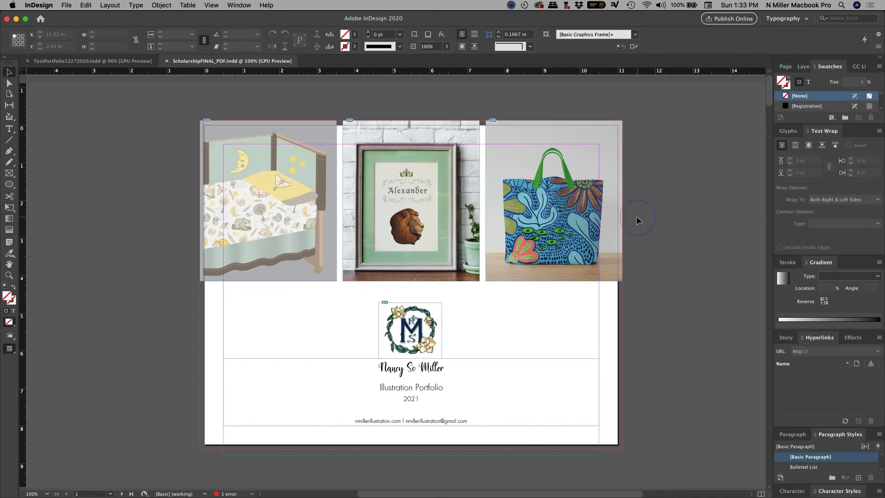
click(298, 207)
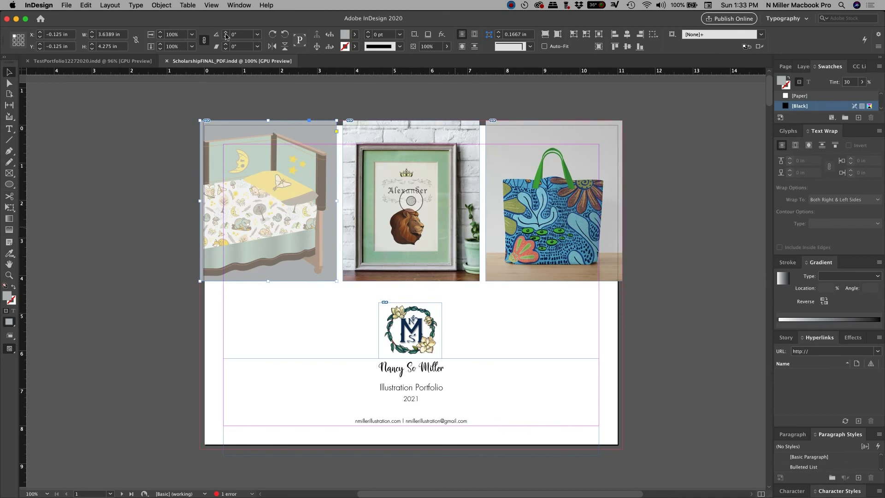
Bring up the blank TestPortfolio12272020.indd document and pick the Direct Selection, then Rectangle Frame tool
click(136, 64)
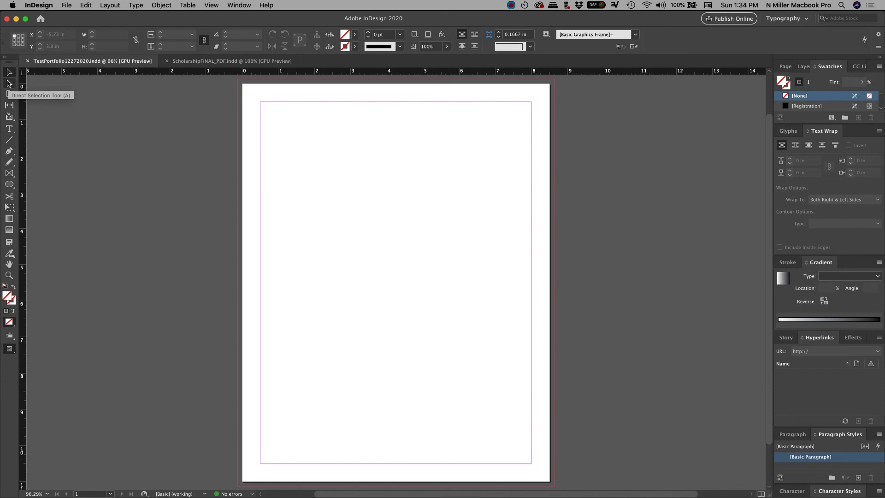
click(8, 83)
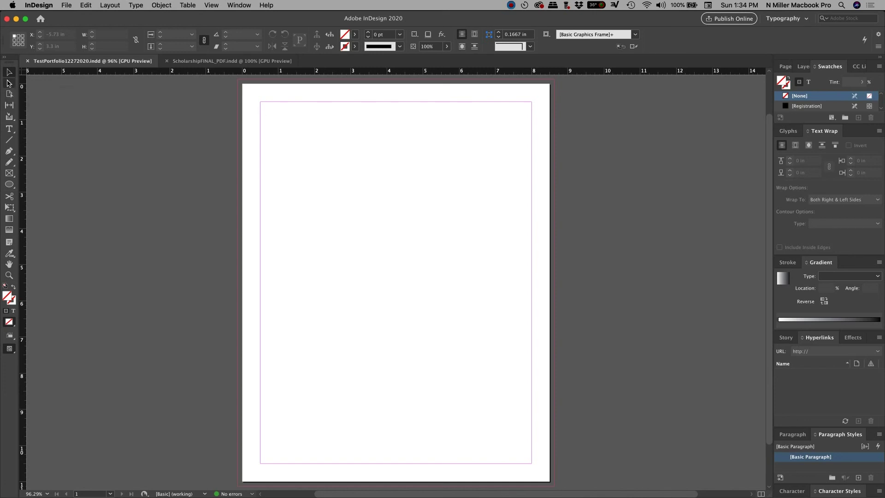
click(9, 173)
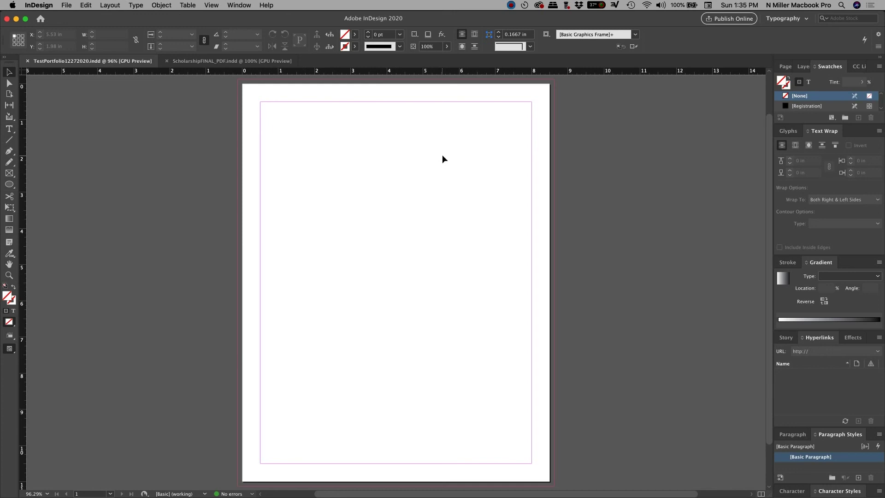
click(270, 62)
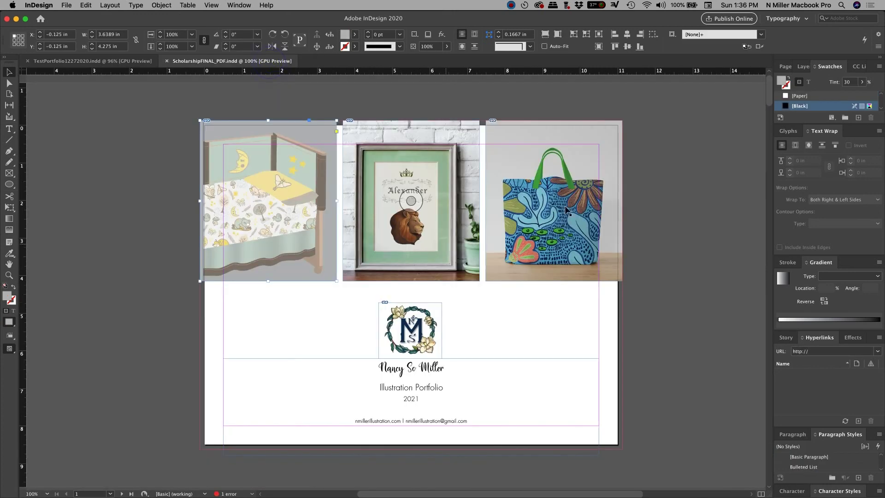
click(690, 244)
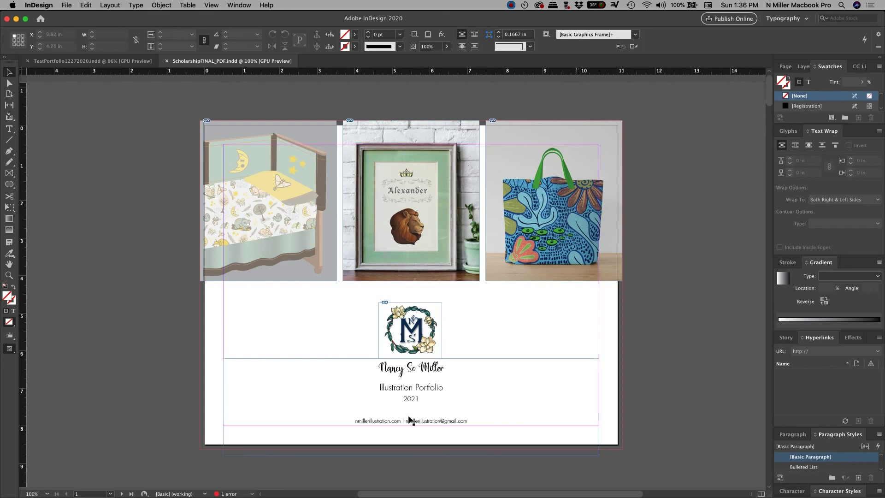
click(100, 61)
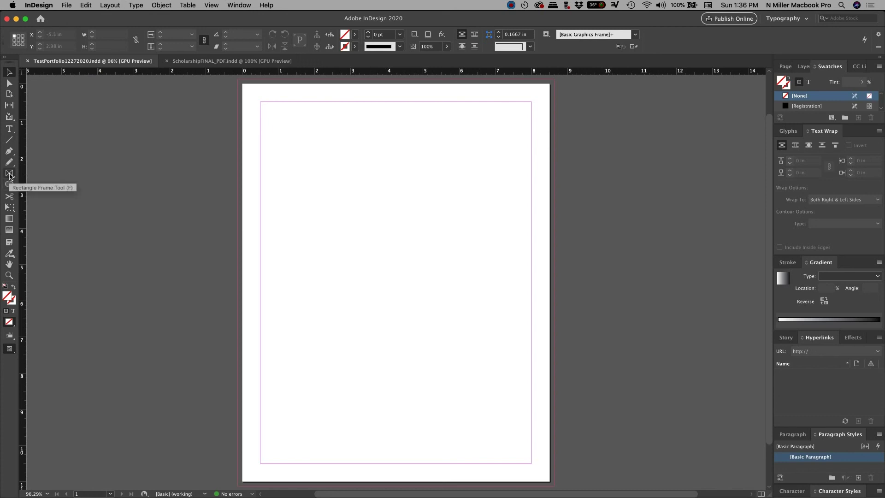
click(9, 173)
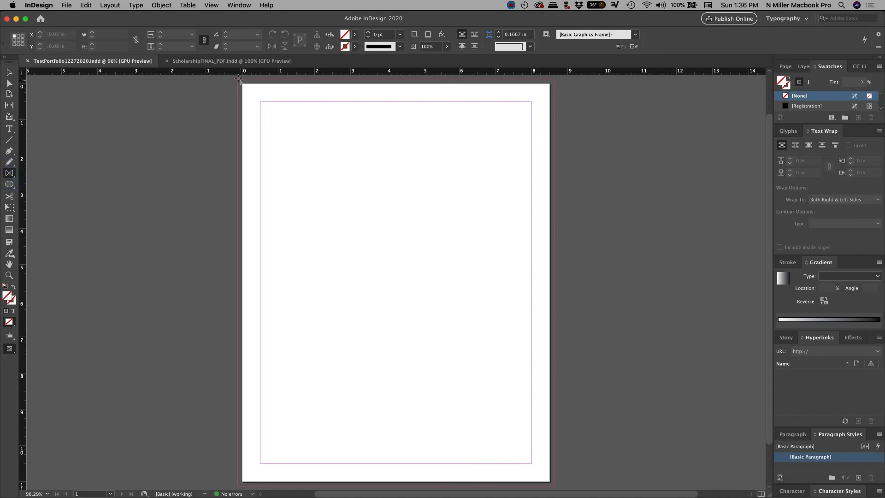
Draw a row of three frames from the page's top-left corner, then undo it
drag(238, 79, 464, 189)
key(Right)
key(Right)
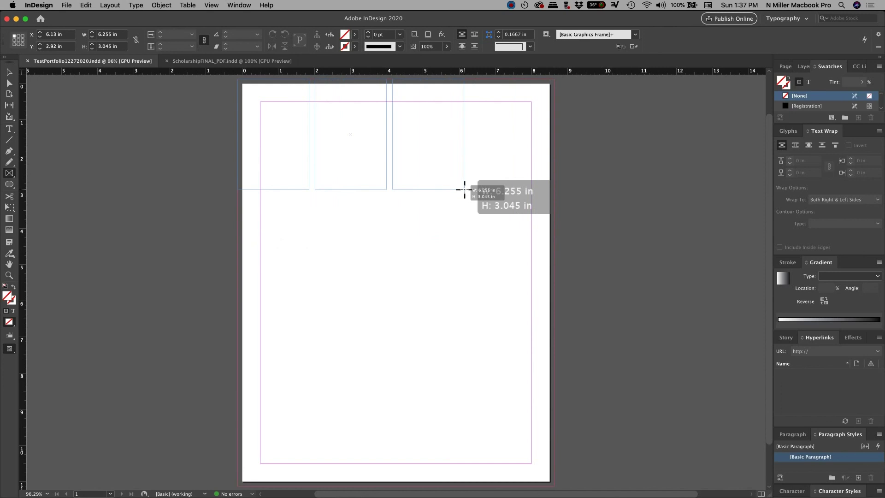
drag(464, 189, 464, 189)
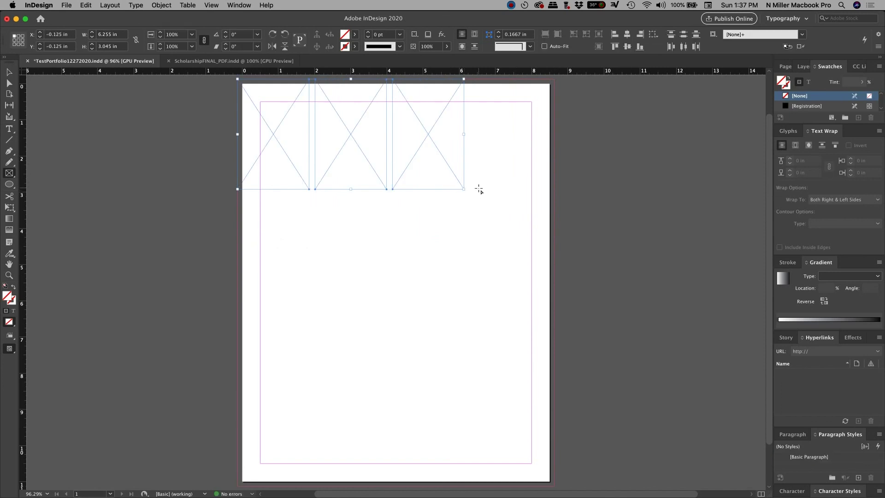
key(super+z)
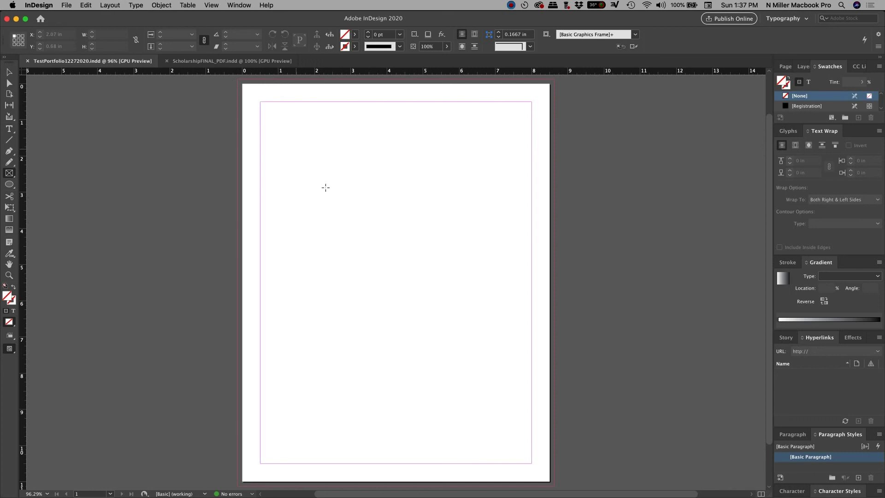
Drag a one-row, three-column frame grid across the page top, then deselect it
drag(242, 83, 344, 177)
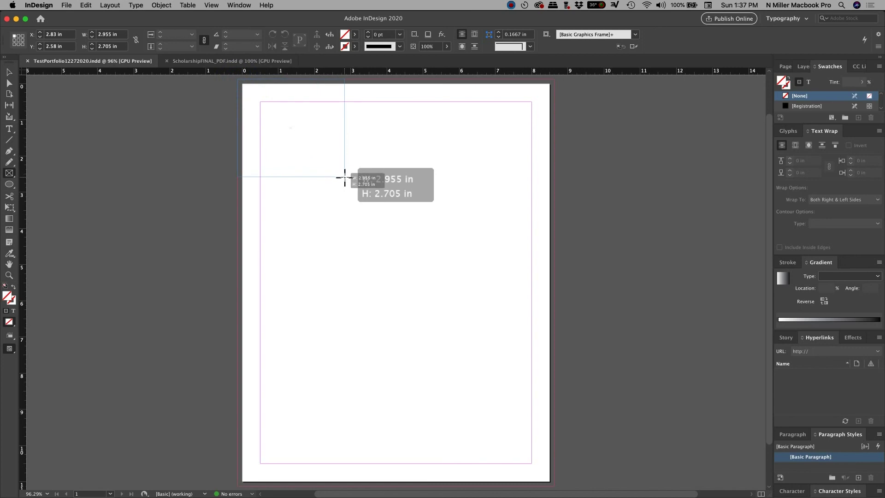
key(Right)
drag(344, 177, 494, 184)
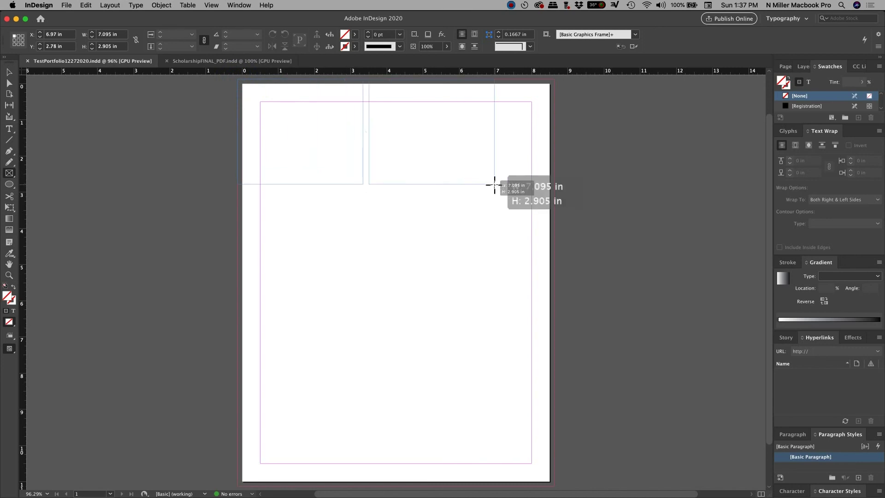
key(Right)
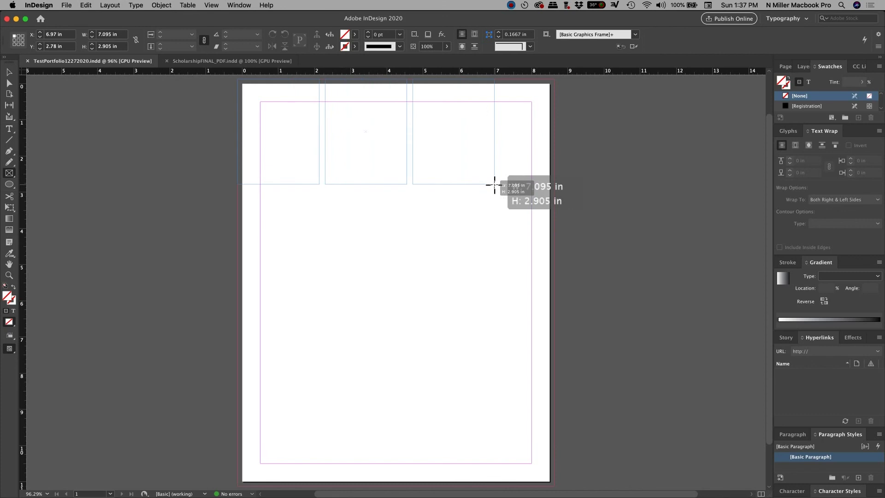
key(Up)
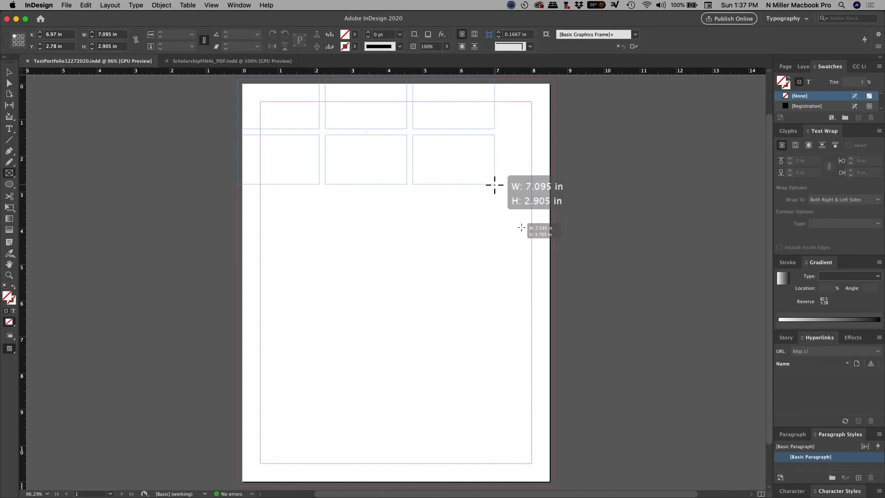
drag(494, 185, 543, 205)
key(Down)
key(Left)
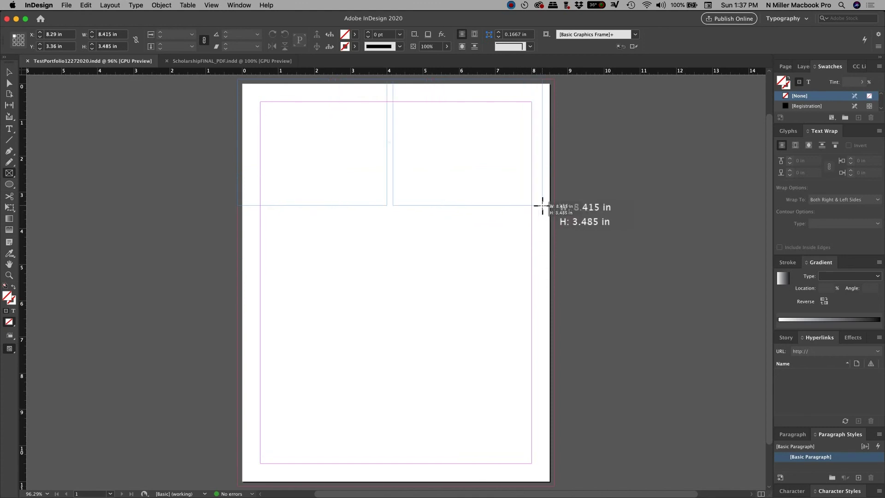
key(Right)
mouse_move(542, 206)
mouse_down()
mouse_move(547, 229)
mouse_move(555, 212)
mouse_up()
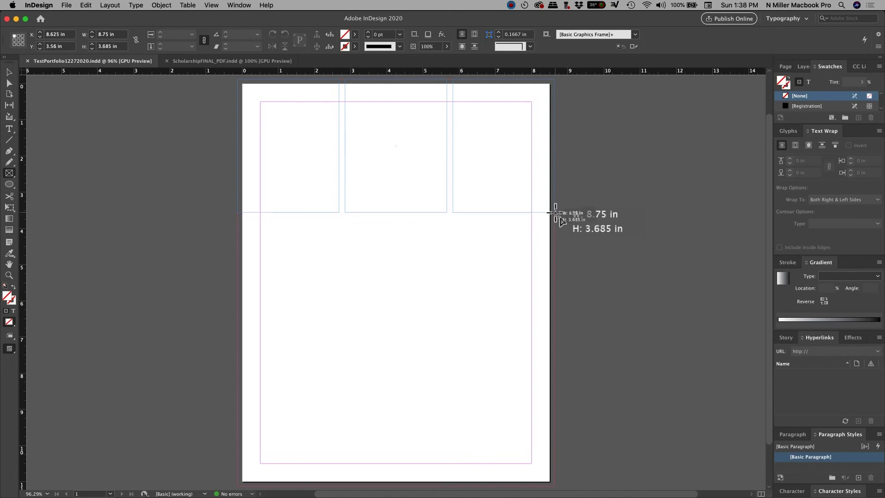
drag(555, 213, 555, 212)
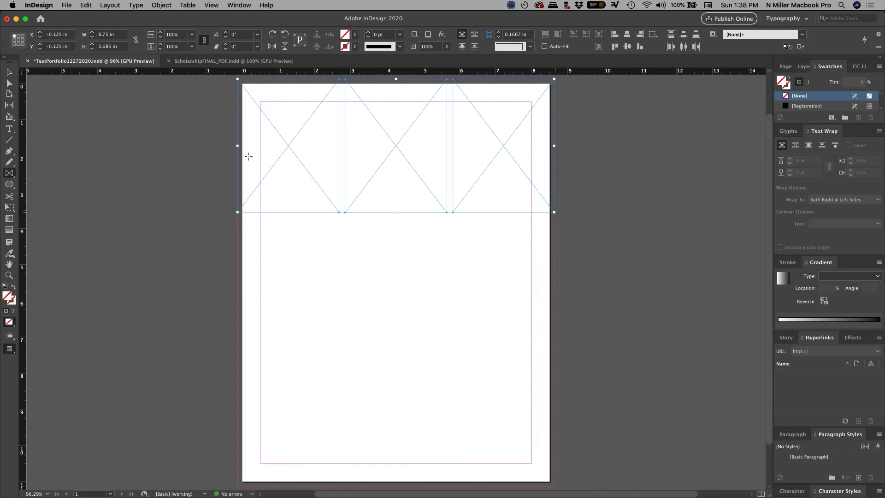
click(9, 72)
click(108, 128)
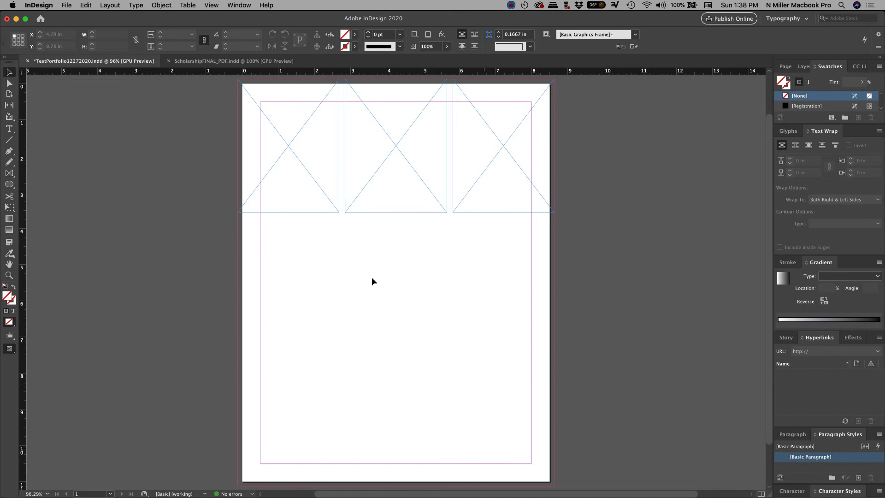
Marquee-select the three top-row picture frames starting from the pasteboard
click(144, 138)
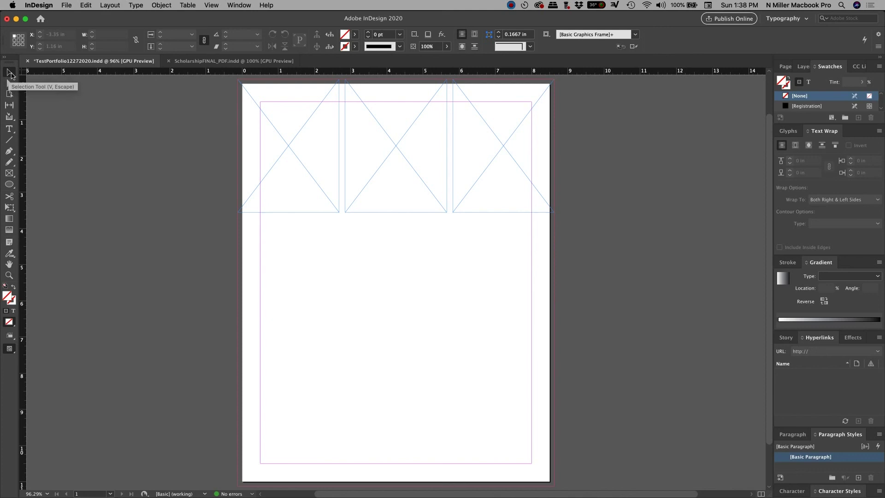
drag(182, 135, 656, 204)
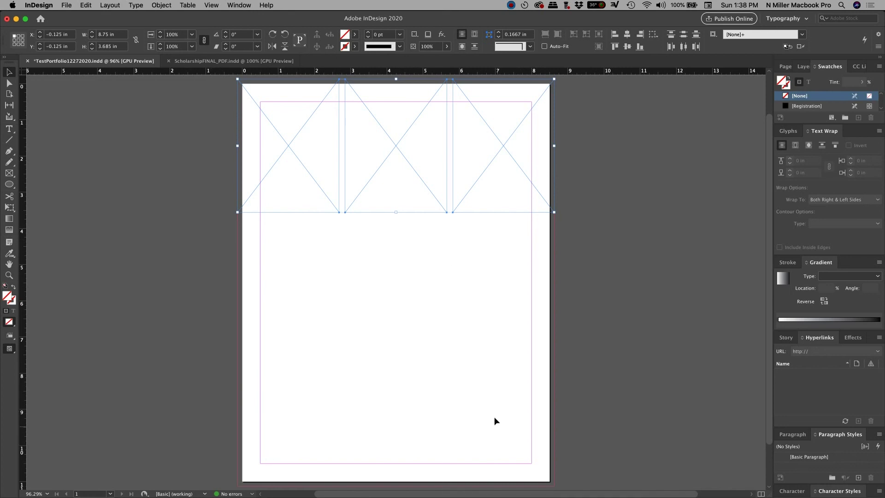
click(87, 7)
Copy the three selected frames and paste a duplicate row with Edit > Copy and Paste
click(87, 6)
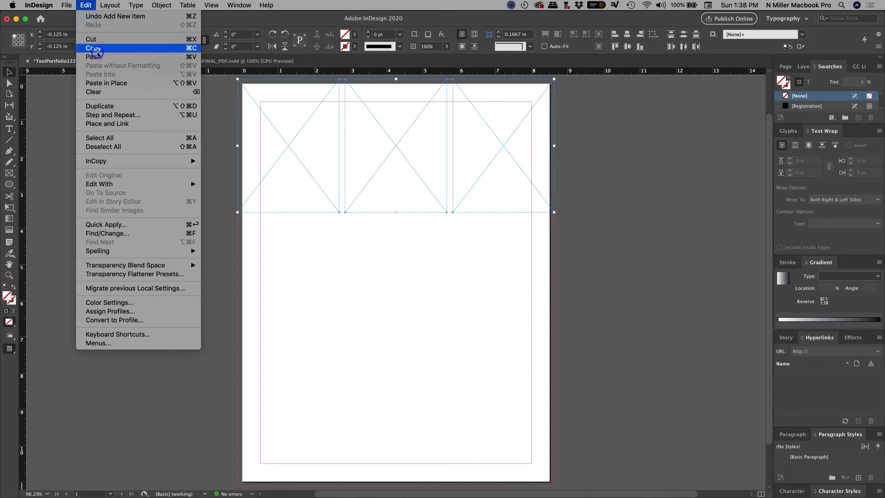
click(95, 48)
click(88, 5)
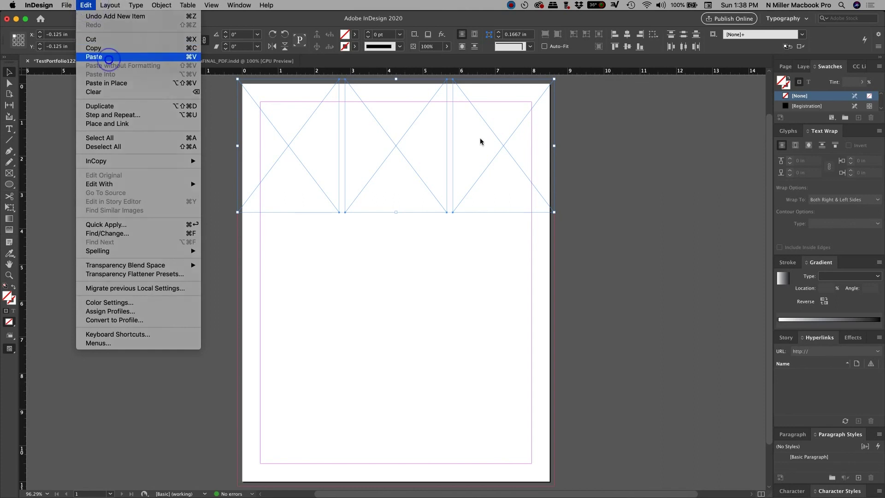
click(108, 57)
Move the pasted row down to align with the page's bottom edge, then deselect it
drag(395, 291, 399, 425)
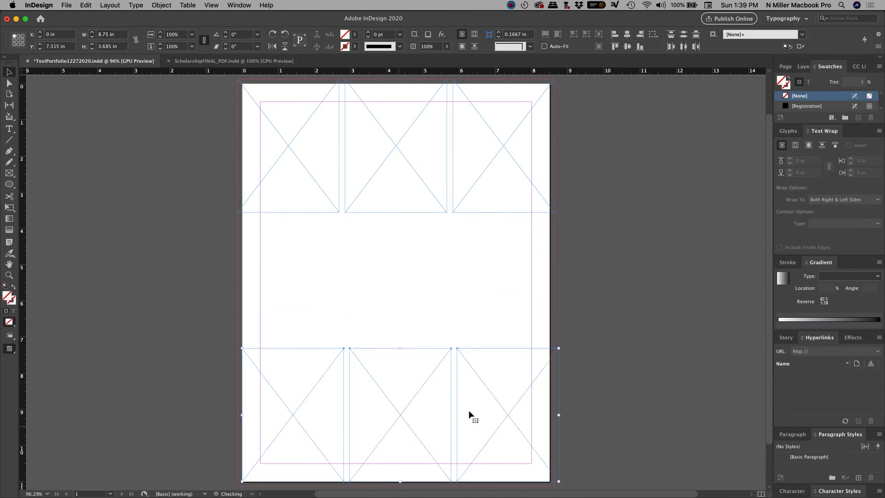
drag(476, 415, 473, 419)
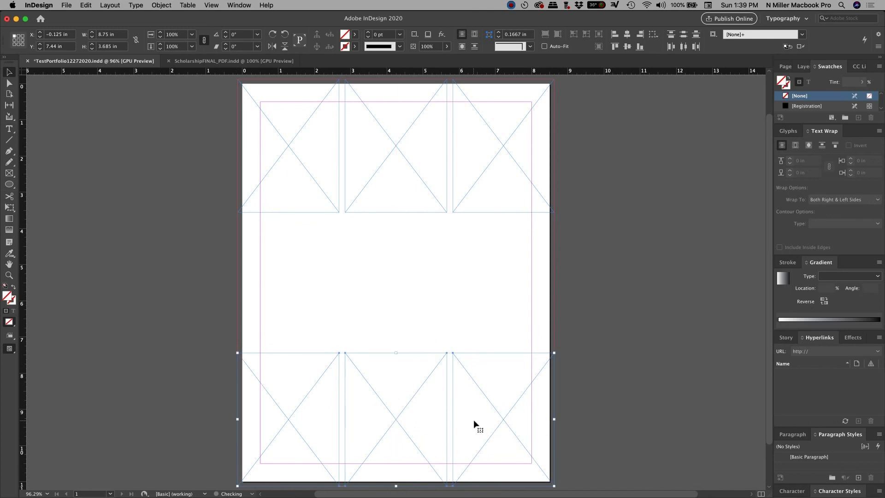
scroll(508, 383, down, 2)
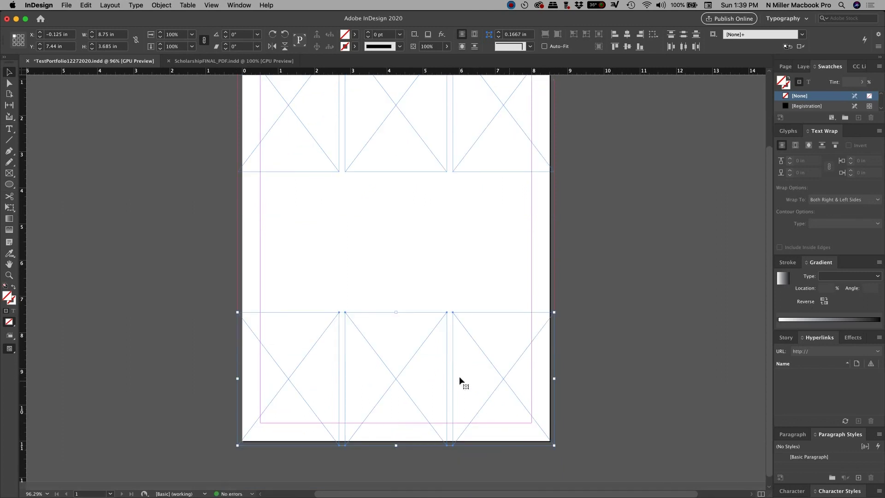
click(617, 367)
scroll(617, 367, up, 2)
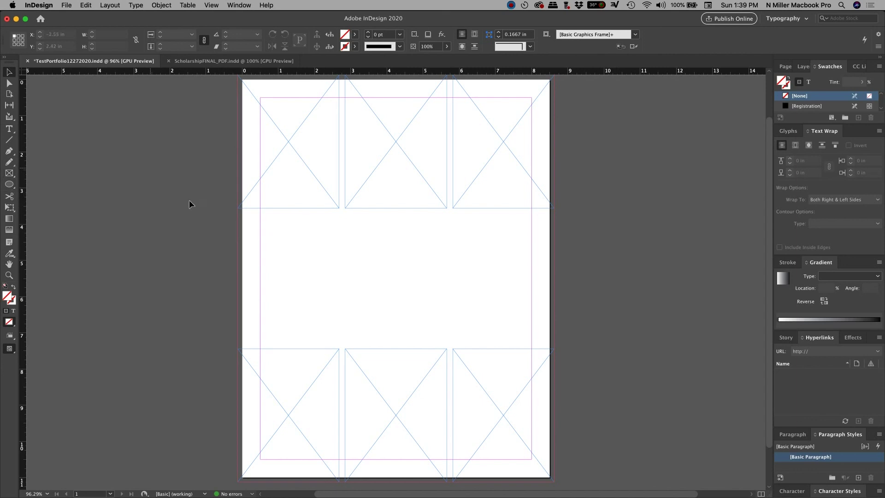
click(9, 172)
drag(299, 229, 367, 311)
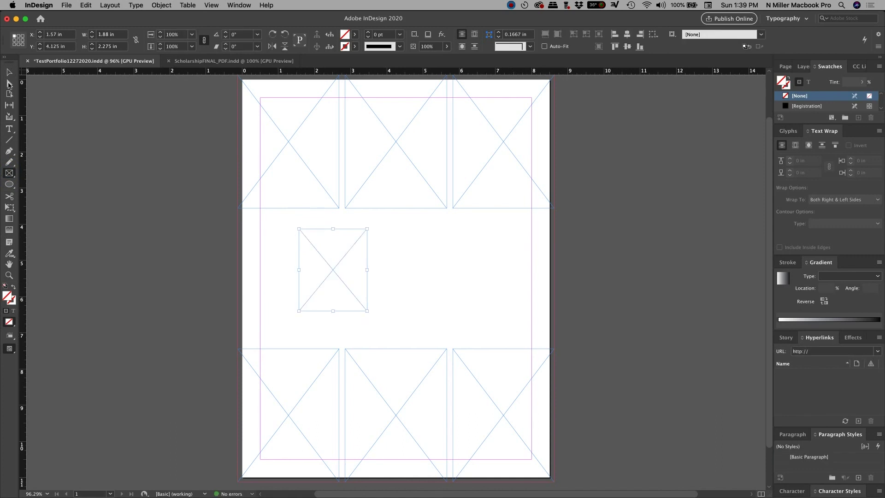
click(8, 72)
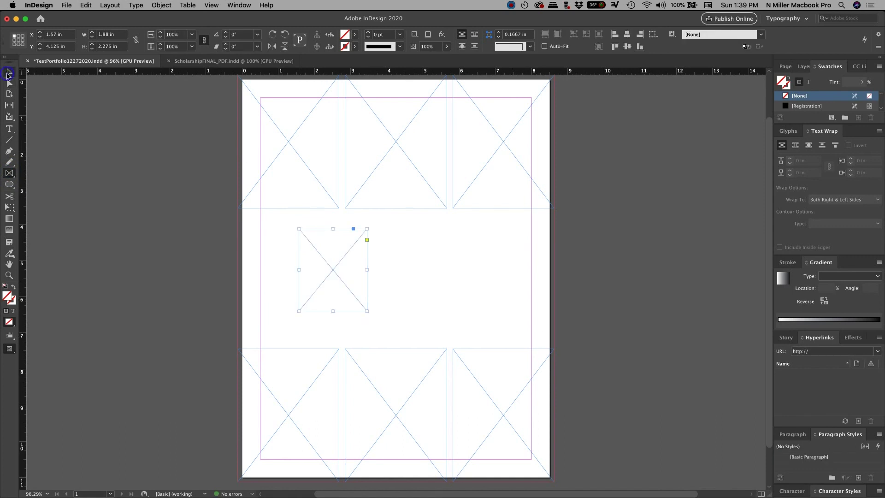
click(357, 280)
key(BackSpace)
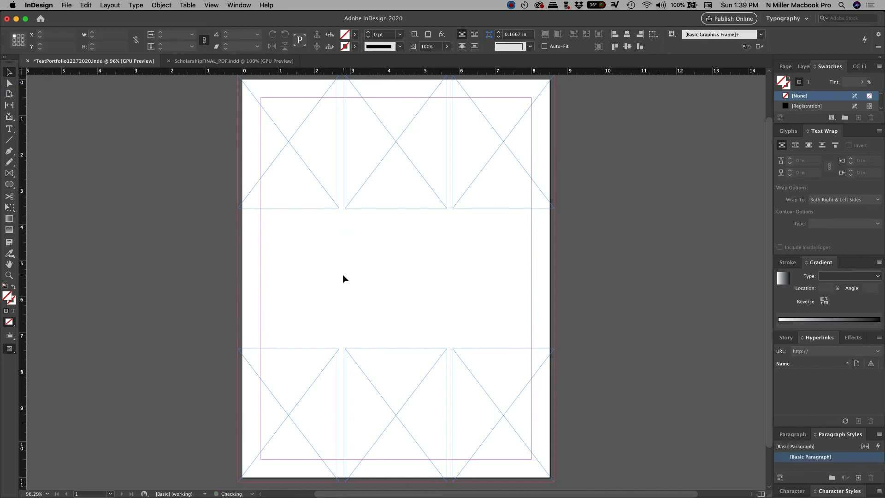
click(342, 275)
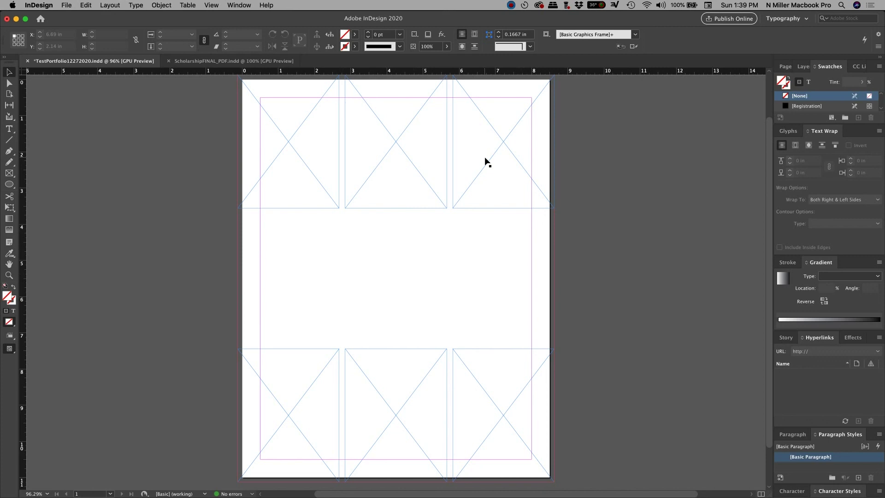
Save TestPortfolio12272020.indd with File > Save
click(67, 5)
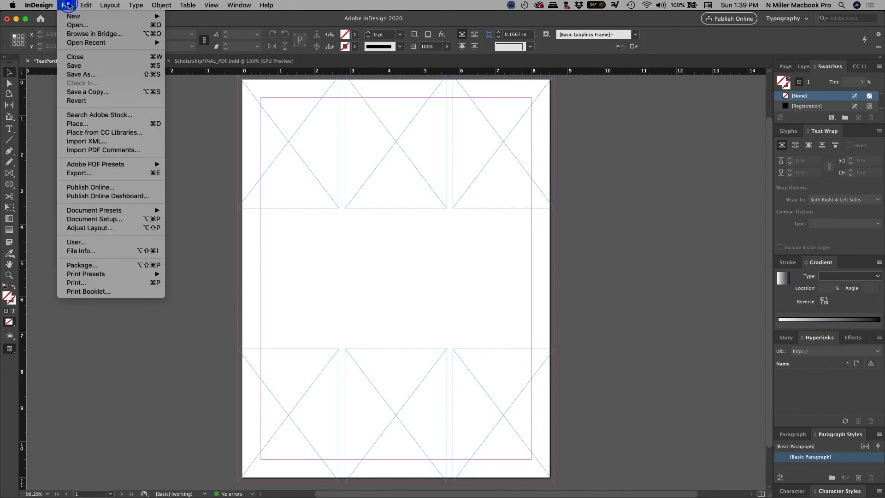
click(90, 69)
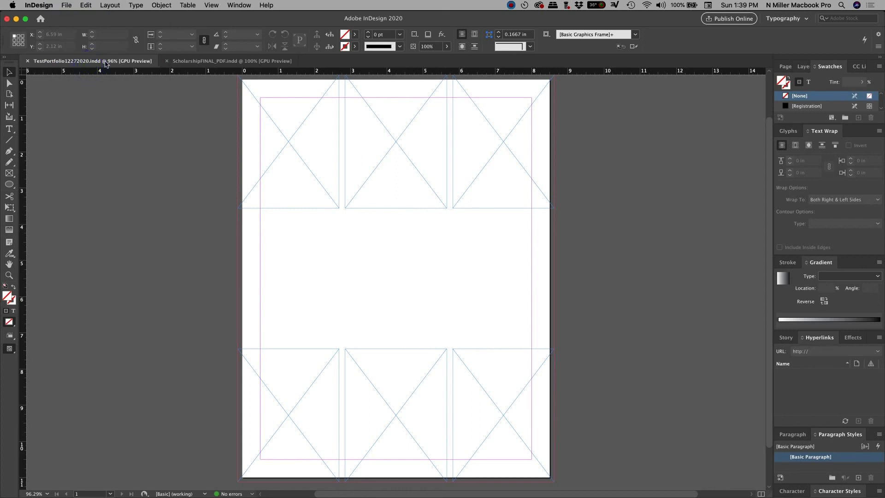